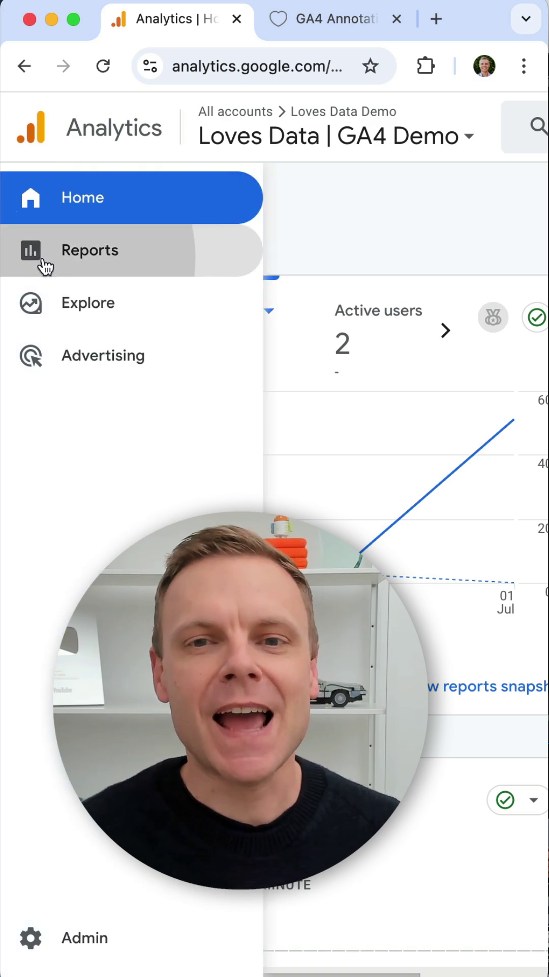
From the Reports snapshot's empty Annotations Viewer, start a new annotation.
click(44, 266)
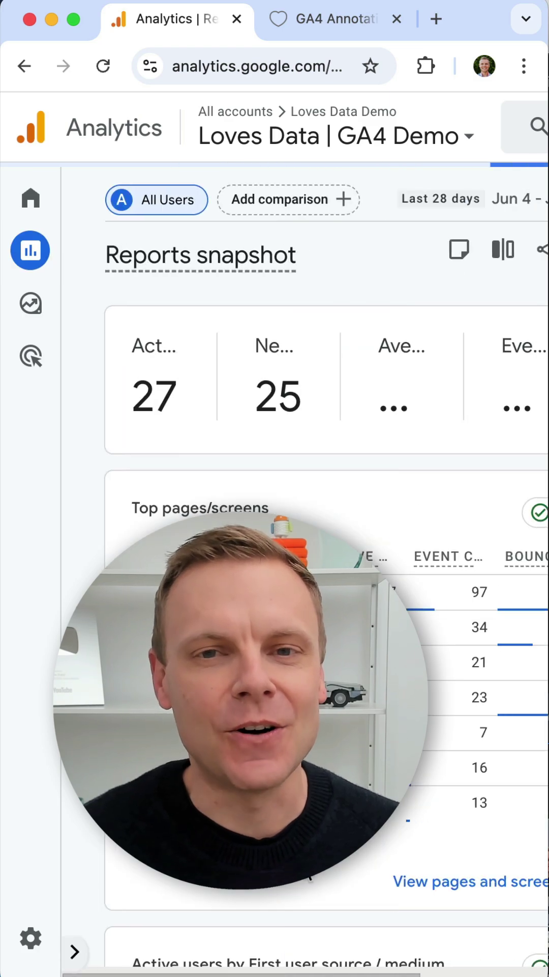
click(458, 249)
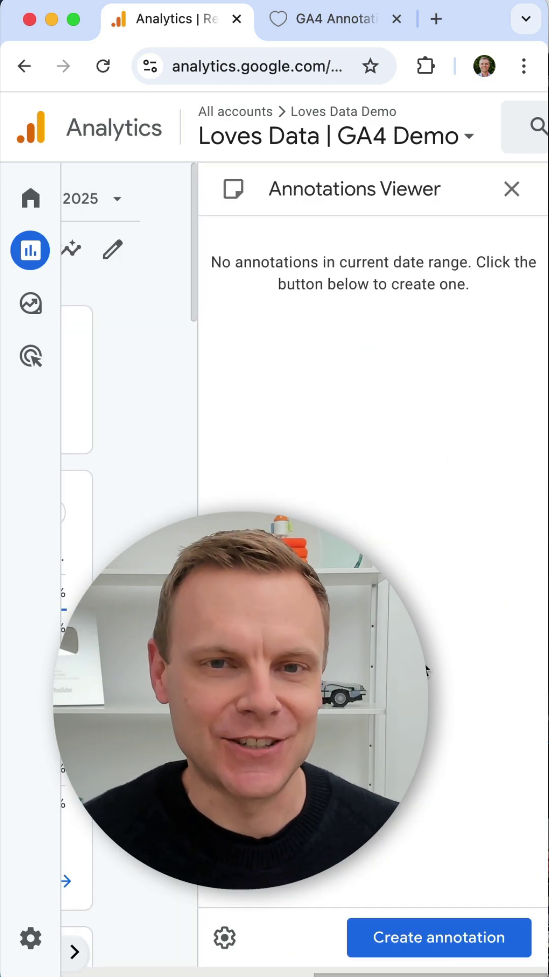
click(381, 934)
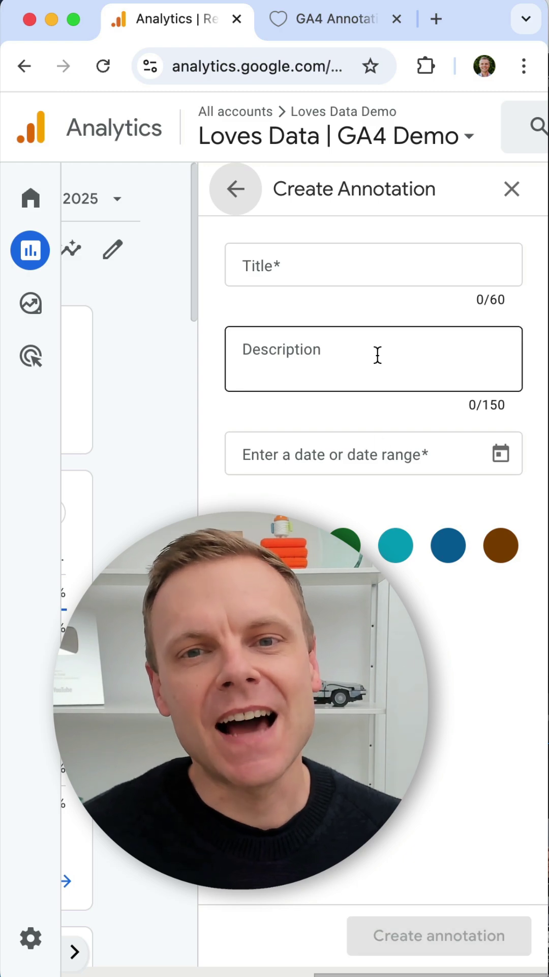
Fill in the annotation title 'My Annotation' and the date Jul 2, 2025.
click(376, 270)
text(My Anno)
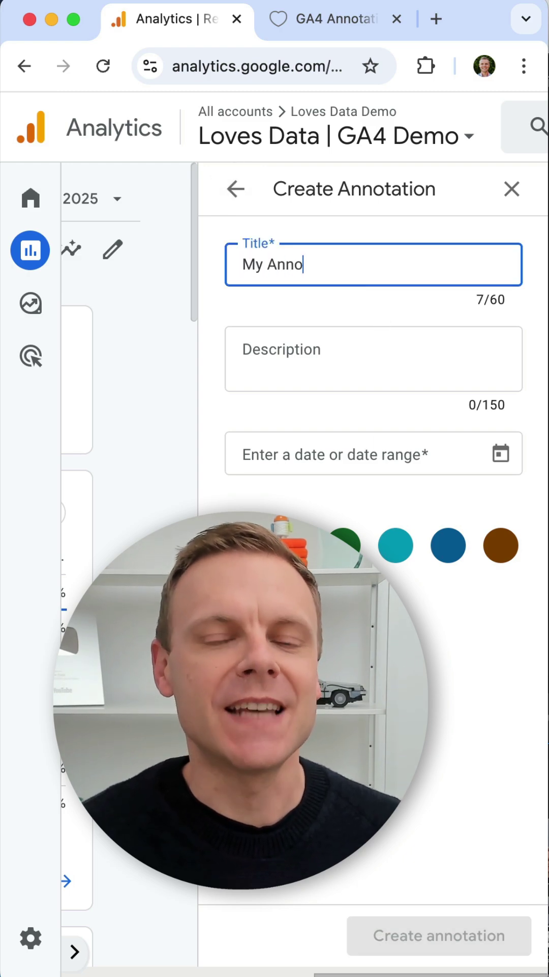
text(tation)
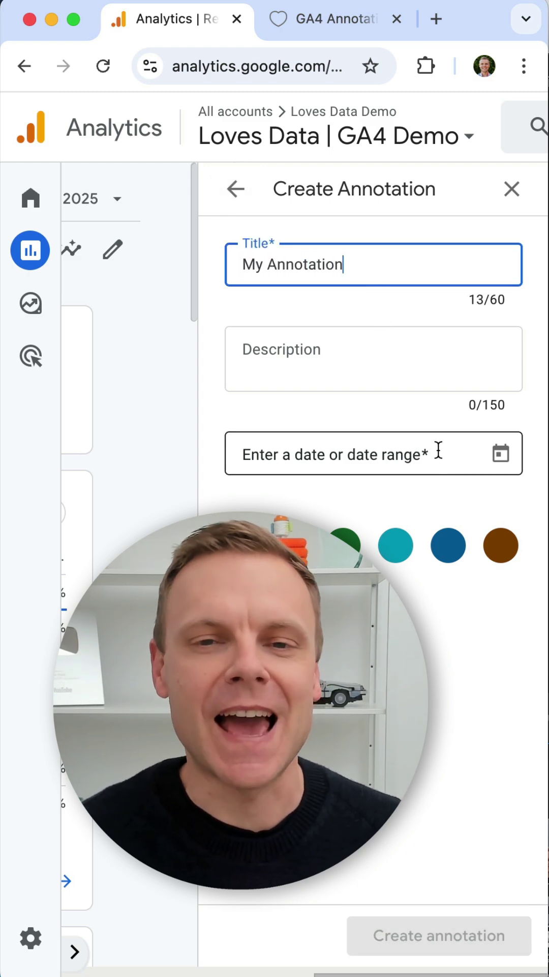
click(499, 455)
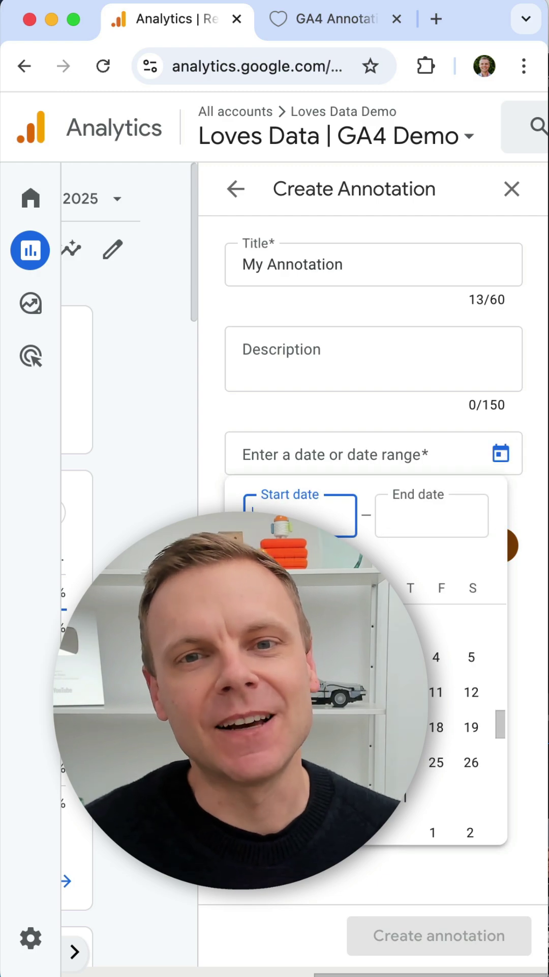
click(464, 871)
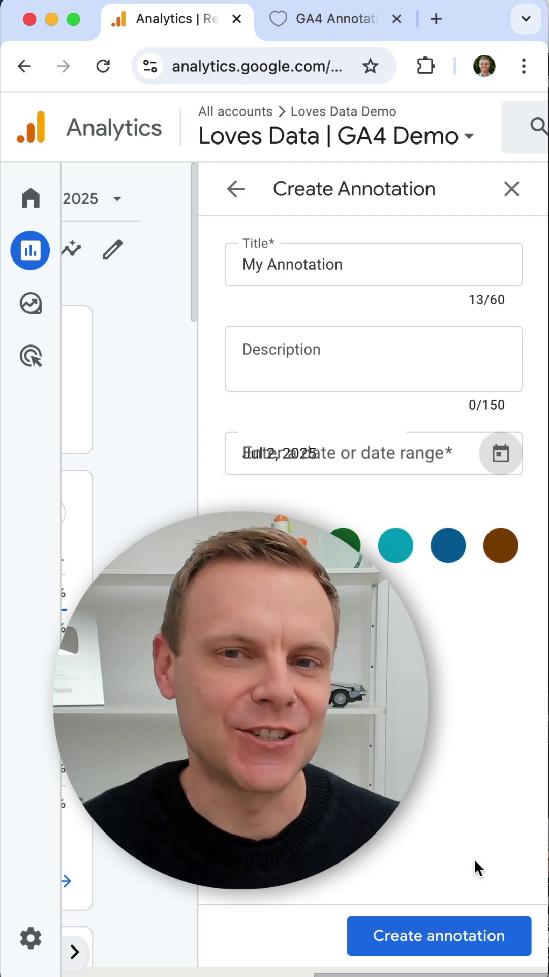